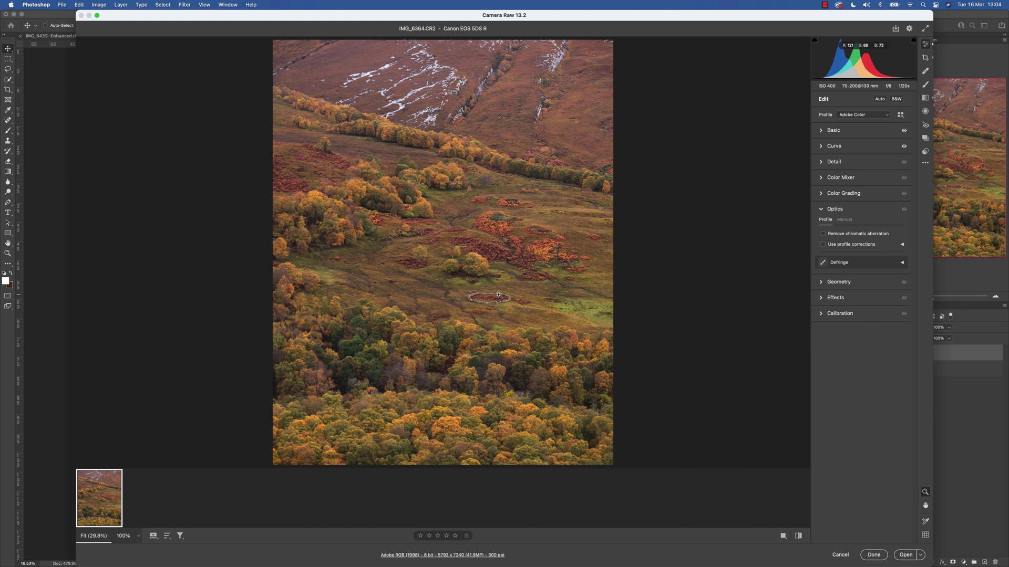
Preview the Super Resolution enhancement of IMG_6364.CR2, and leave Camera Raw without enhancing the photo.
{"action": "right_click", "coordinate": [536, 210]}
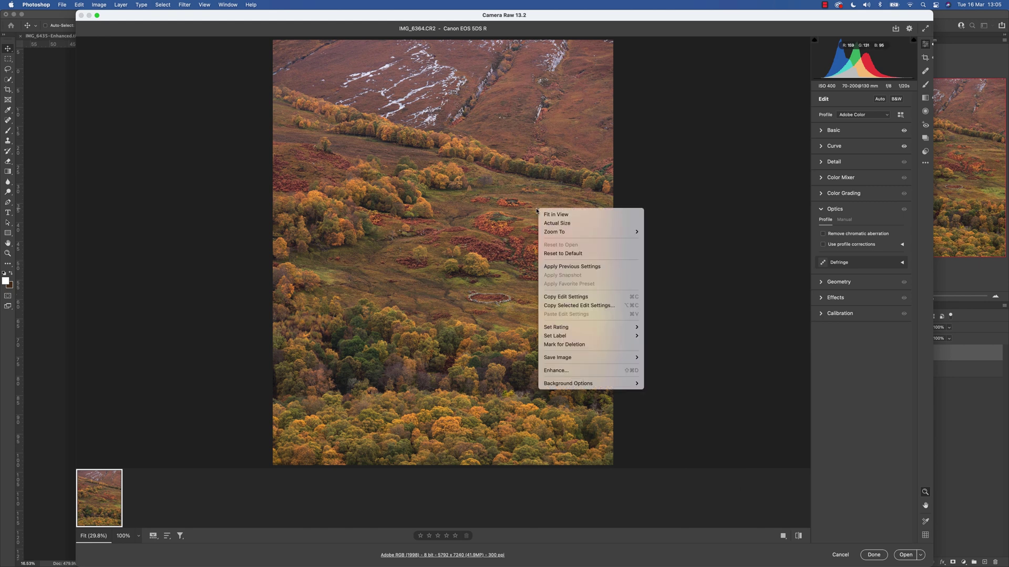
{"action": "left_click", "coordinate": [557, 371]}
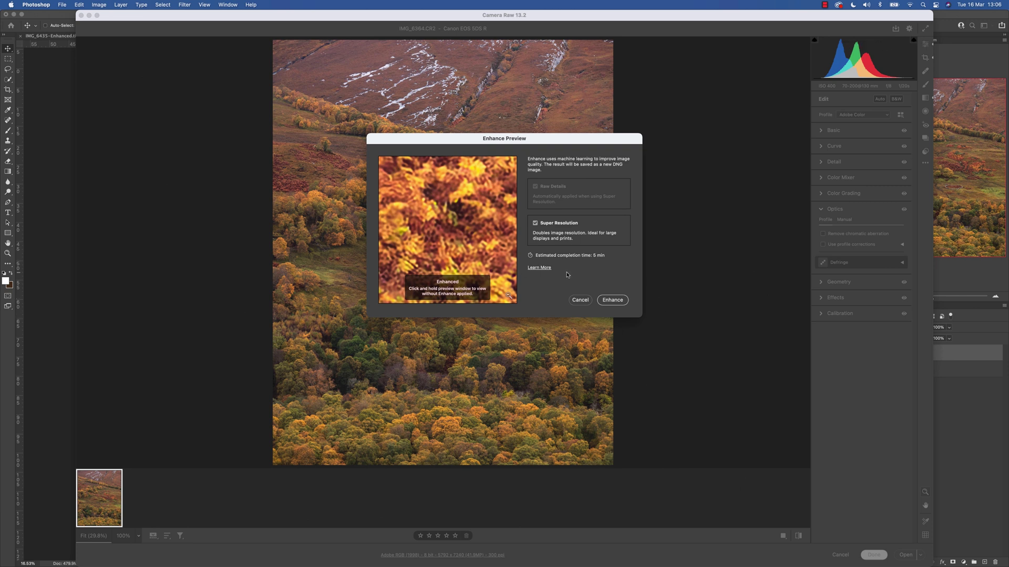
{"action": "left_click", "coordinate": [584, 305]}
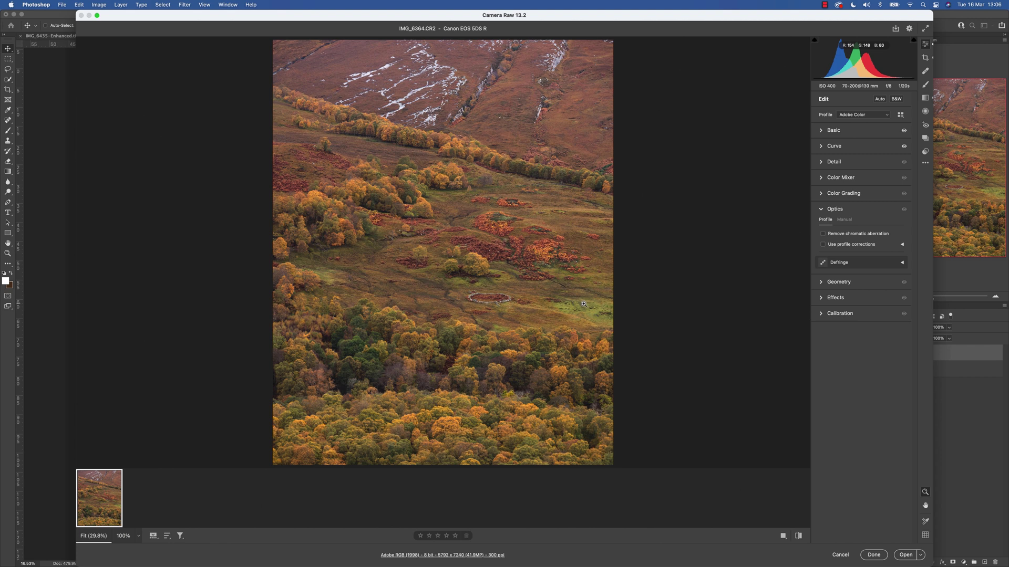
{"action": "left_click", "coordinate": [840, 554]}
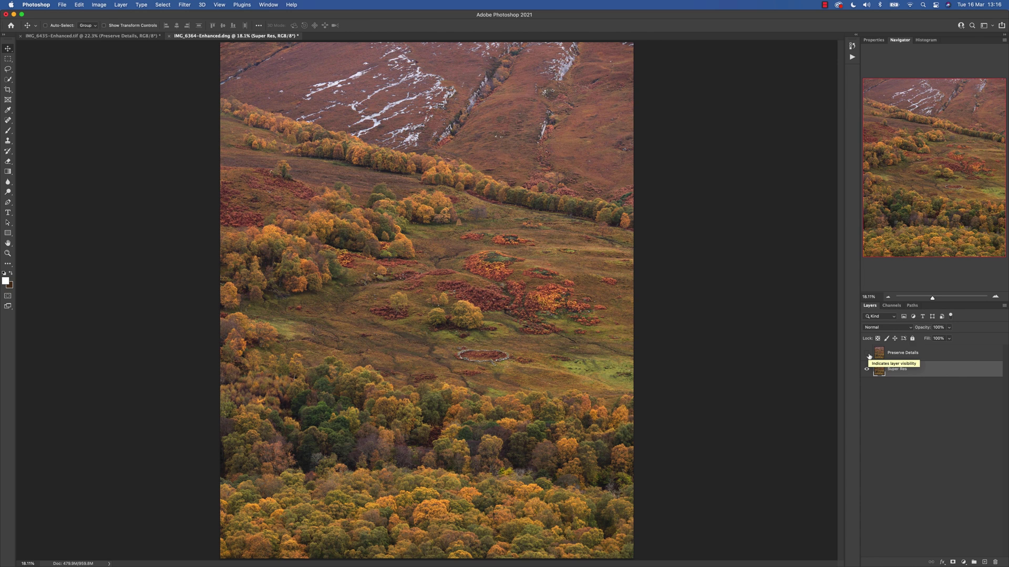
Compare the Preserve Details and Super Res layers on the stone enclosure at about 212% by toggling the upper layer's visibility.
{"action": "left_click", "coordinate": [868, 355]}
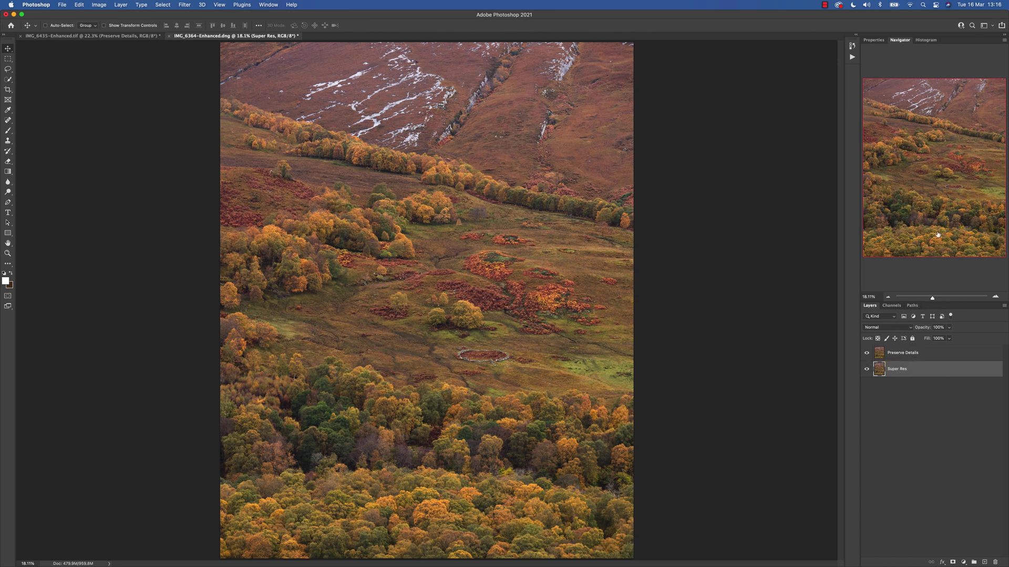
{"action": "left_click_drag", "start_coordinate": [935, 300], "coordinate": [949, 299]}
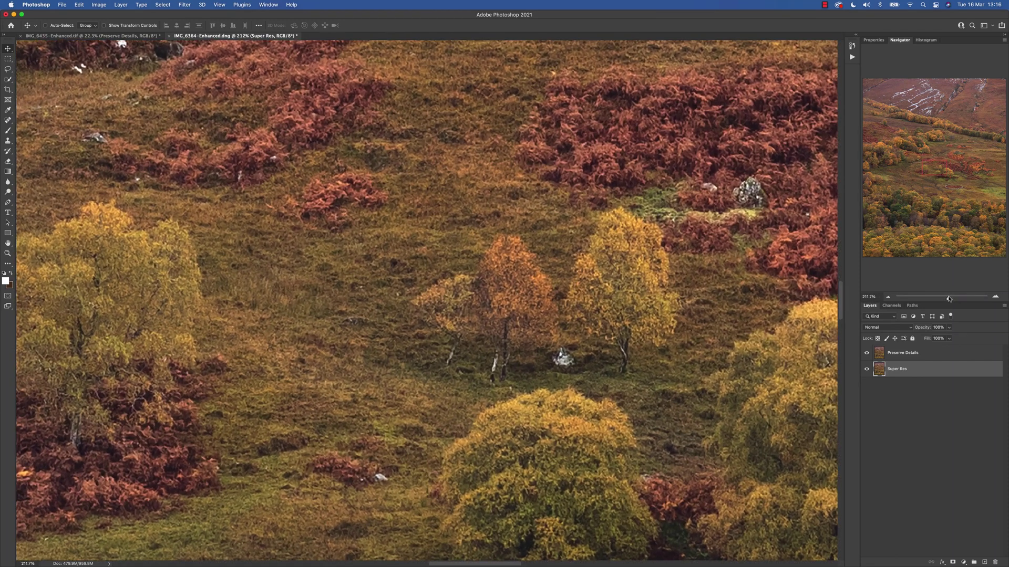
{"action": "left_click", "coordinate": [951, 187]}
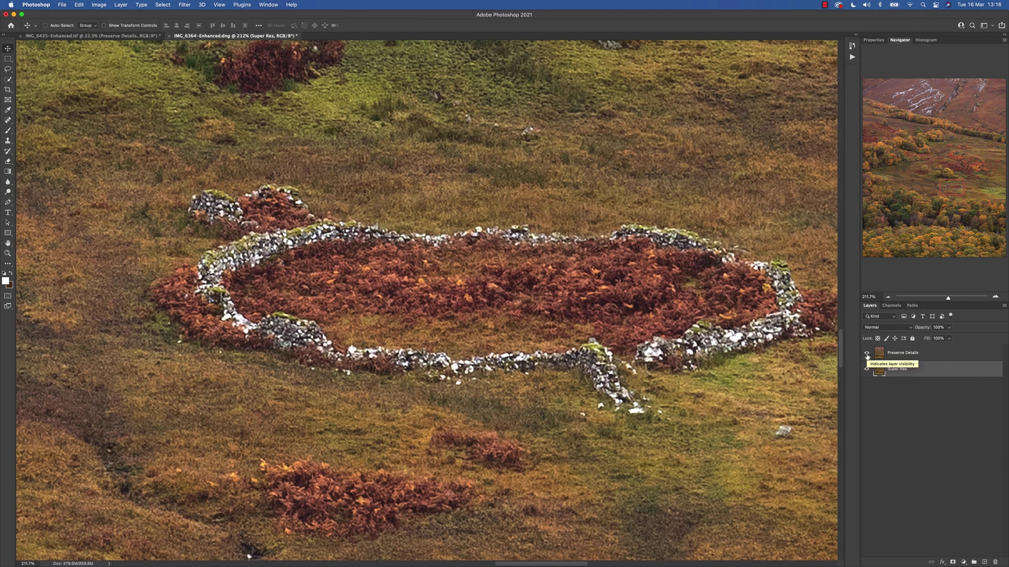
{"action": "left_click", "coordinate": [867, 354]}
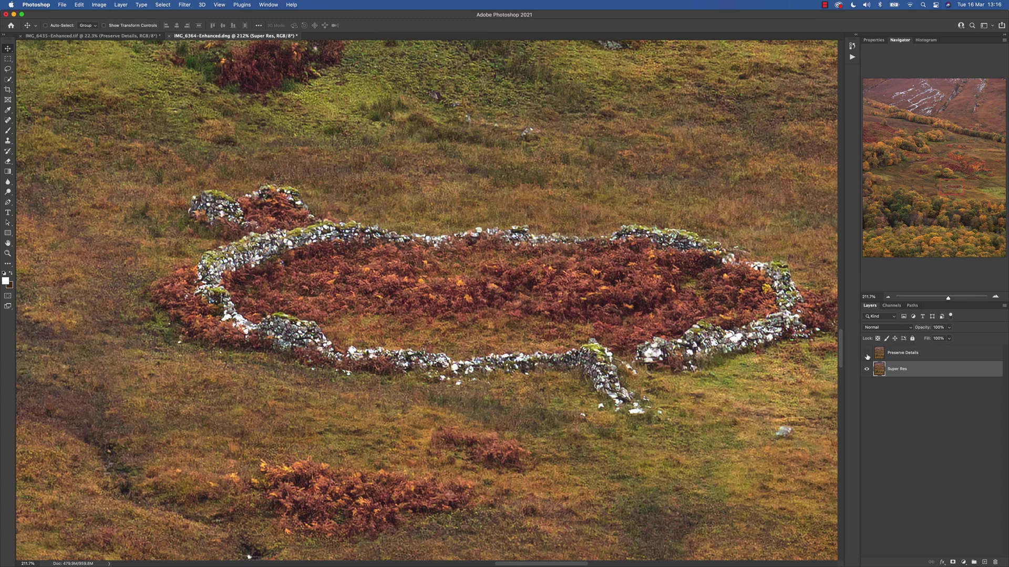
{"action": "left_click", "coordinate": [867, 355]}
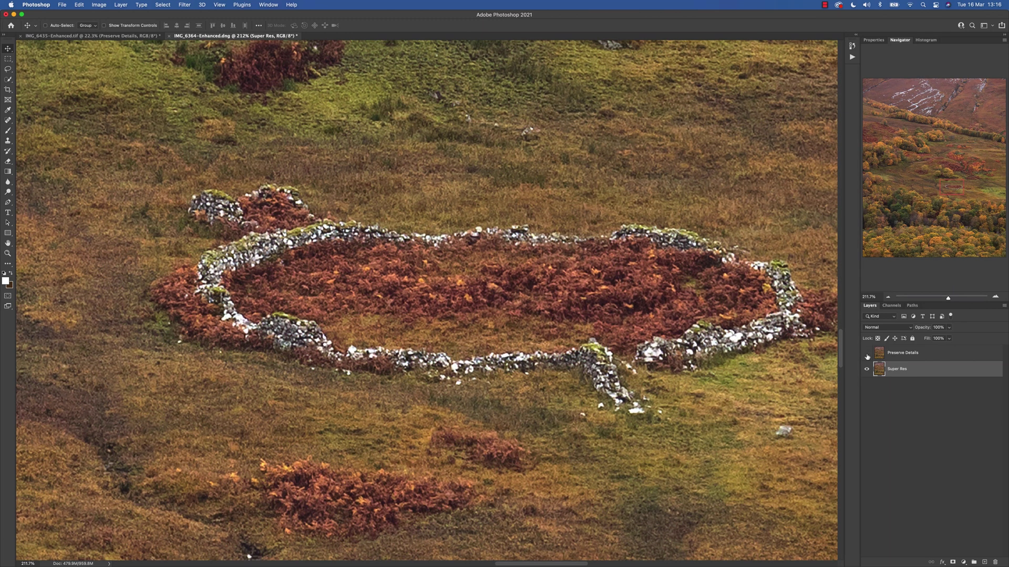
{"action": "left_click", "coordinate": [866, 356]}
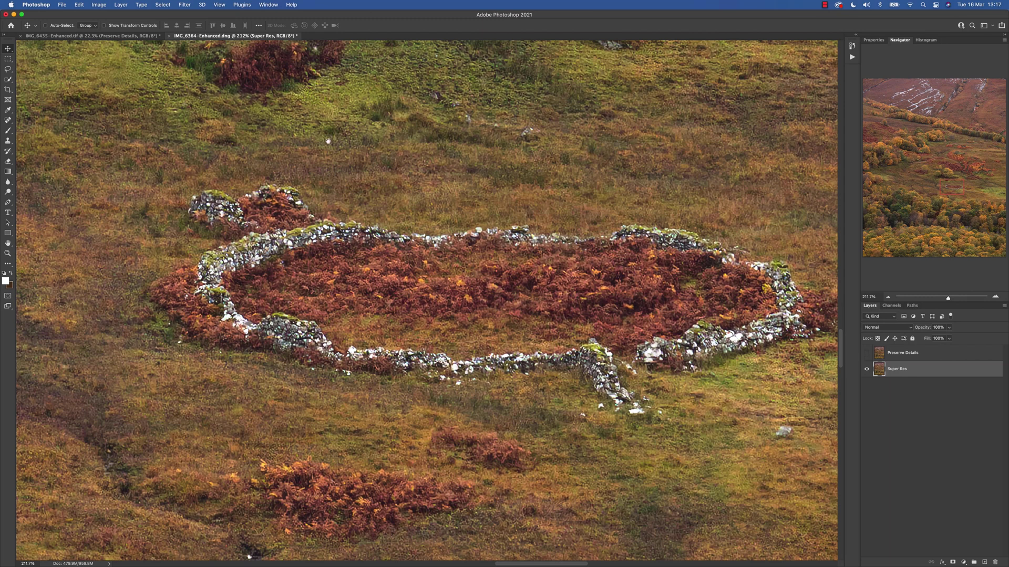
Compare the two upscaled layers on the grass and bracken between the large yellow tree and the stone enclosure.
{"action": "left_click_drag", "start_coordinate": [278, 108], "coordinate": [434, 315]}
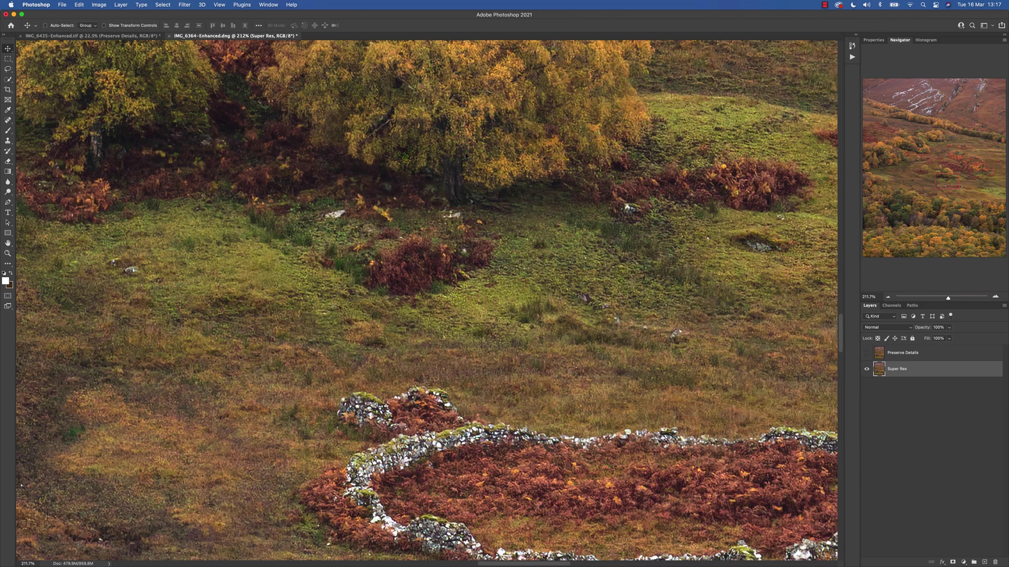
{"action": "left_click", "coordinate": [867, 354]}
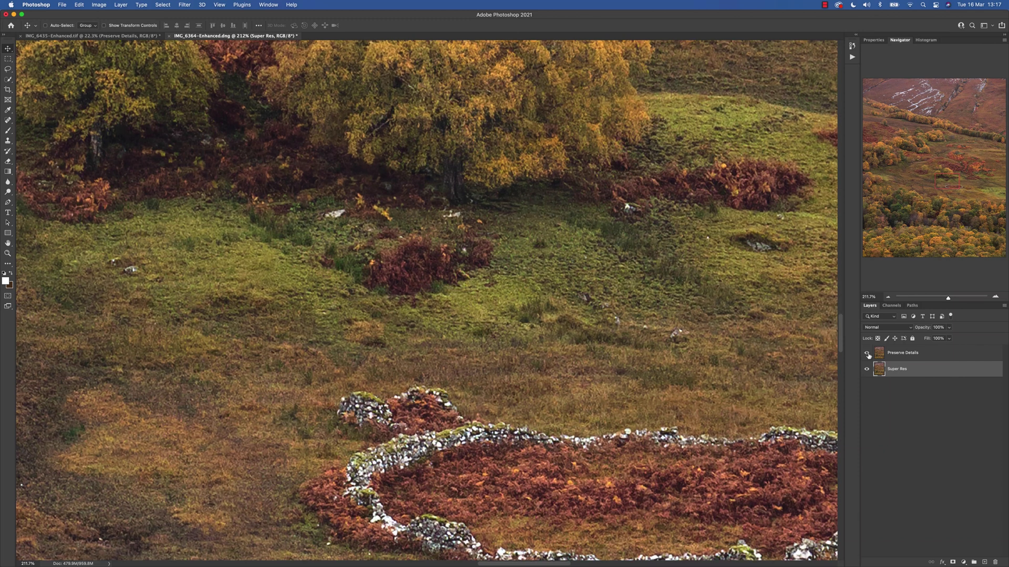
{"action": "left_click", "coordinate": [867, 355]}
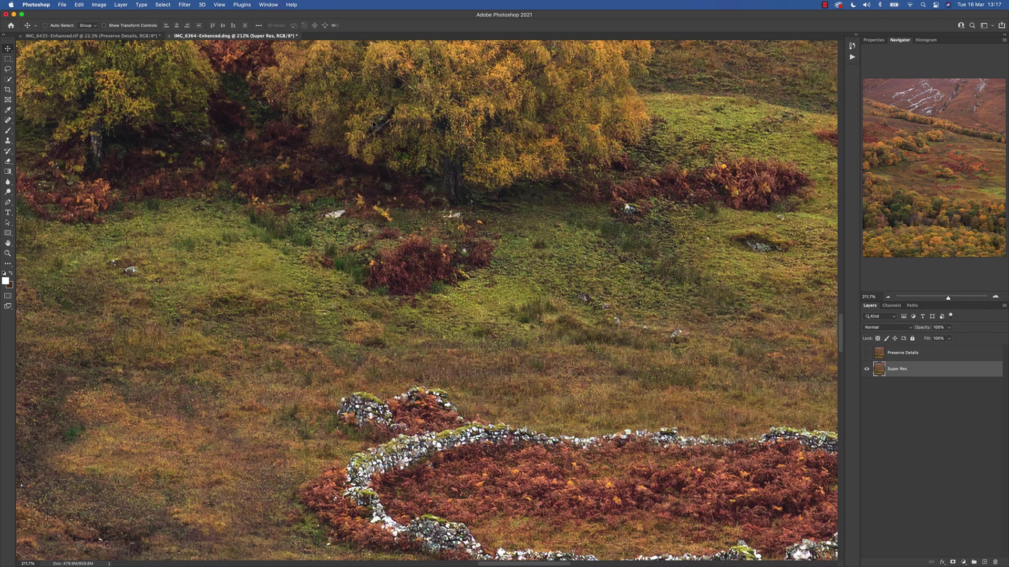
Examine pixel-level differences between the Preserve Details and Super Res layers at about 547% around the tree trunk and red bracken.
{"action": "left_click_drag", "start_coordinate": [950, 300], "coordinate": [958, 299]}
{"action": "left_click_drag", "start_coordinate": [443, 127], "coordinate": [498, 396]}
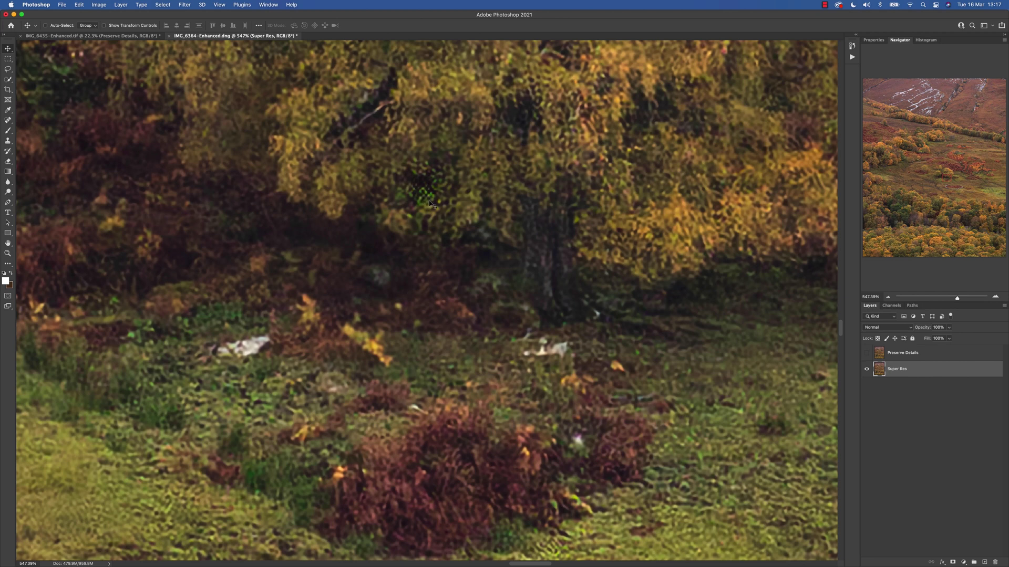
{"action": "left_click", "coordinate": [867, 356]}
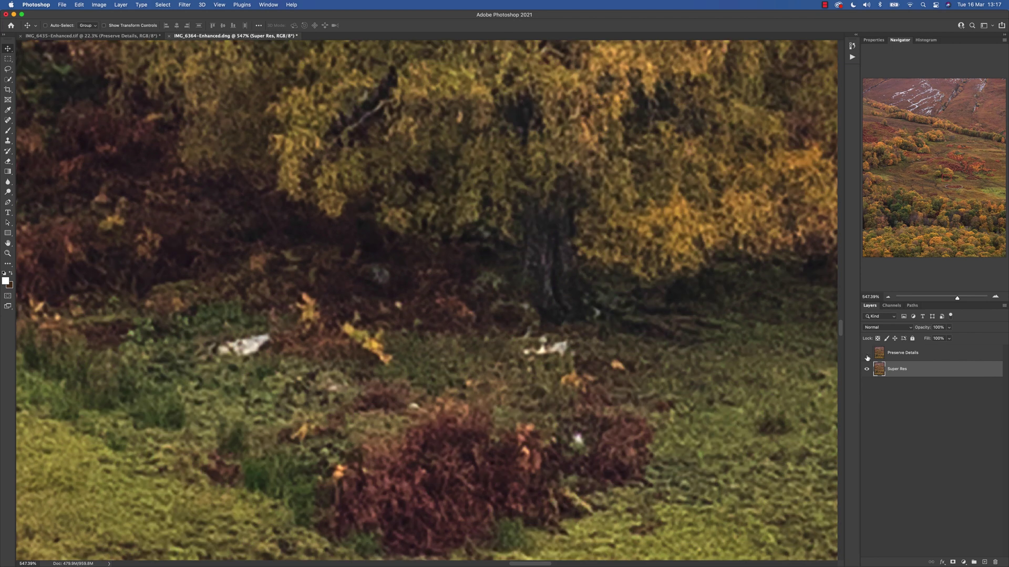
{"action": "left_click", "coordinate": [867, 357]}
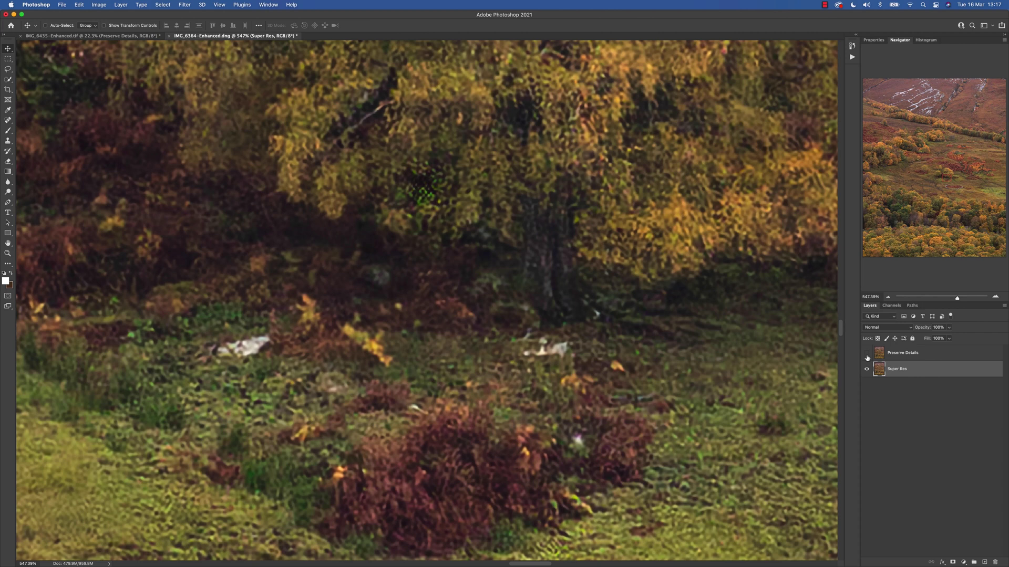
{"action": "left_click_drag", "start_coordinate": [582, 484], "coordinate": [536, 358]}
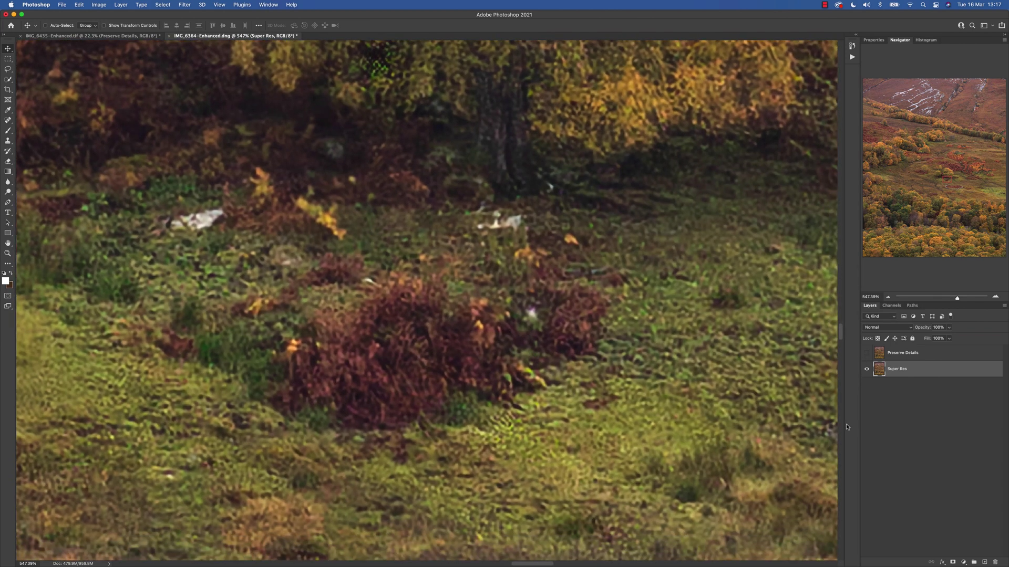
{"action": "left_click", "coordinate": [867, 353]}
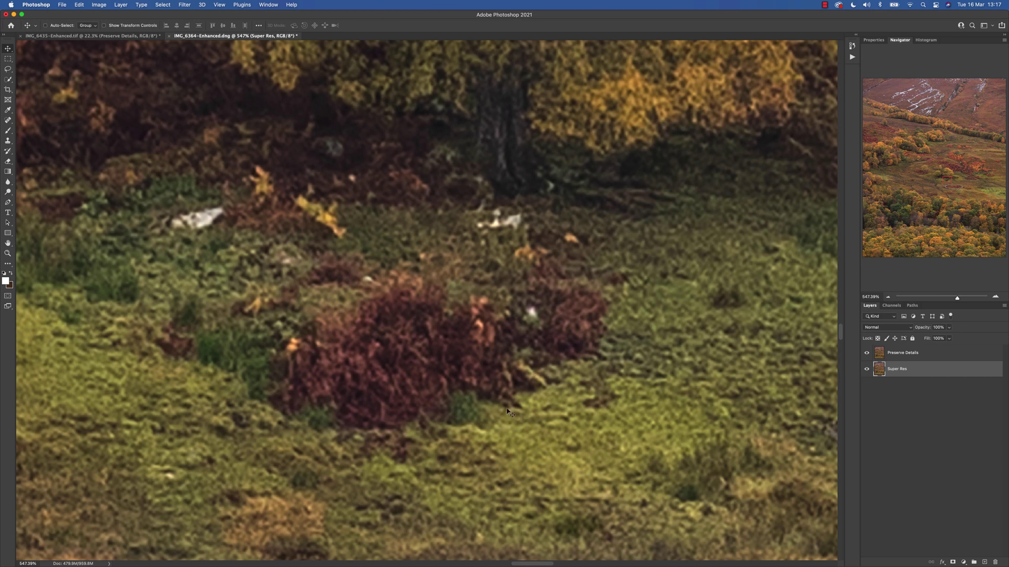
{"action": "left_click", "coordinate": [865, 354]}
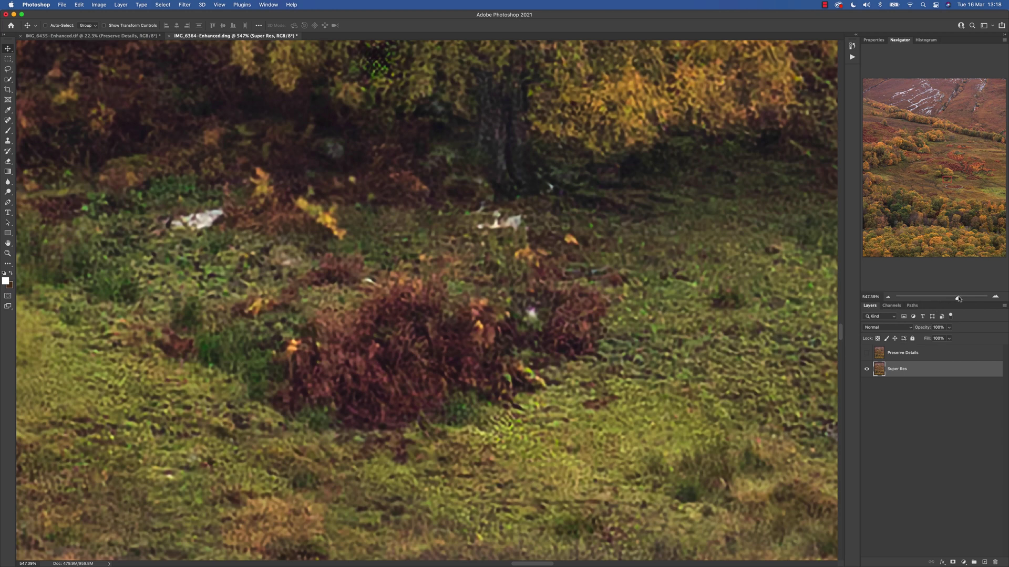
Compare both layers at about 201% on the group of yellow and orange trees above the stone enclosure.
{"action": "left_click_drag", "start_coordinate": [958, 300], "coordinate": [948, 300]}
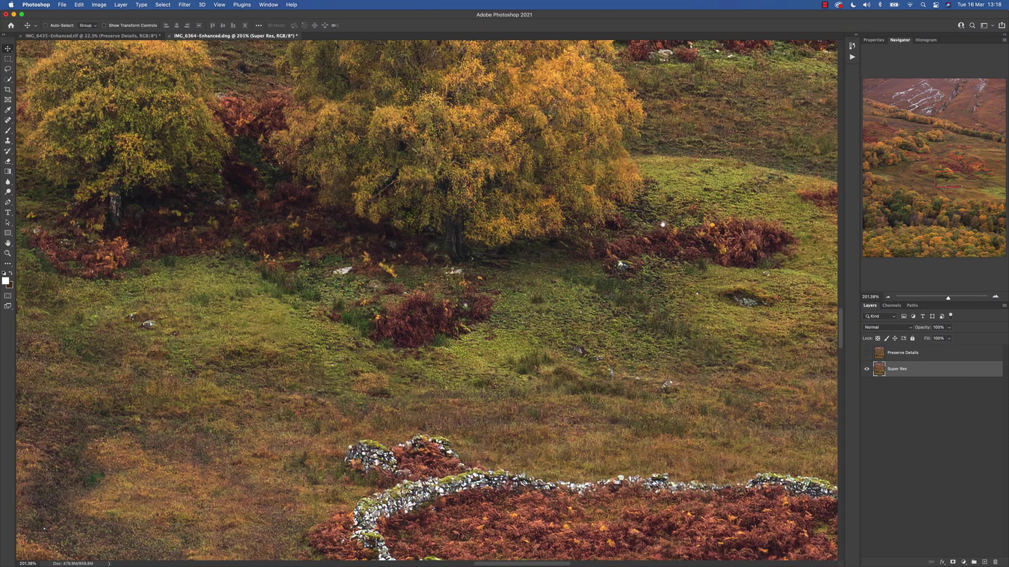
{"action": "left_click_drag", "start_coordinate": [525, 205], "coordinate": [632, 478]}
{"action": "left_click_drag", "start_coordinate": [413, 245], "coordinate": [490, 276]}
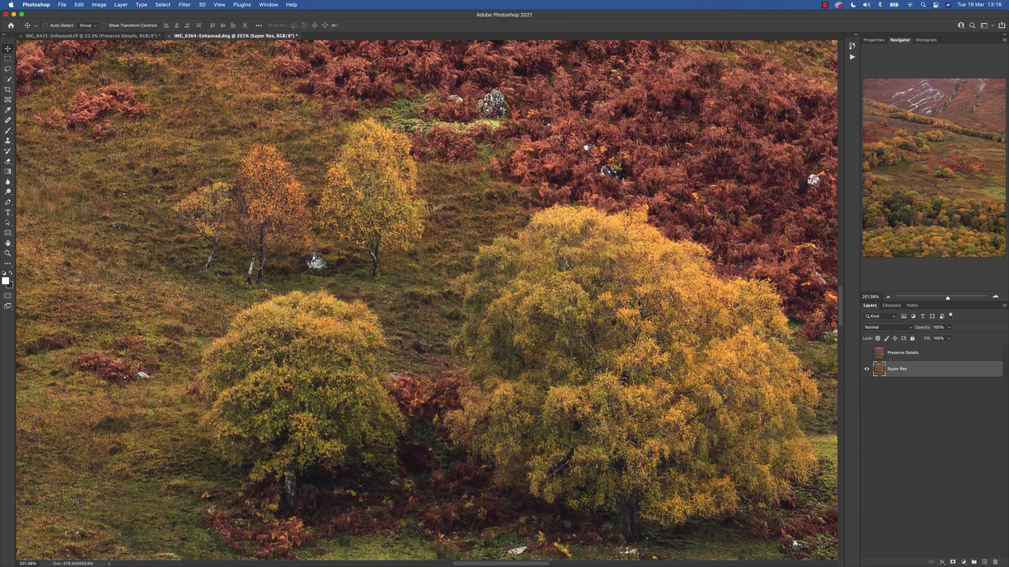
{"action": "left_click", "coordinate": [866, 354]}
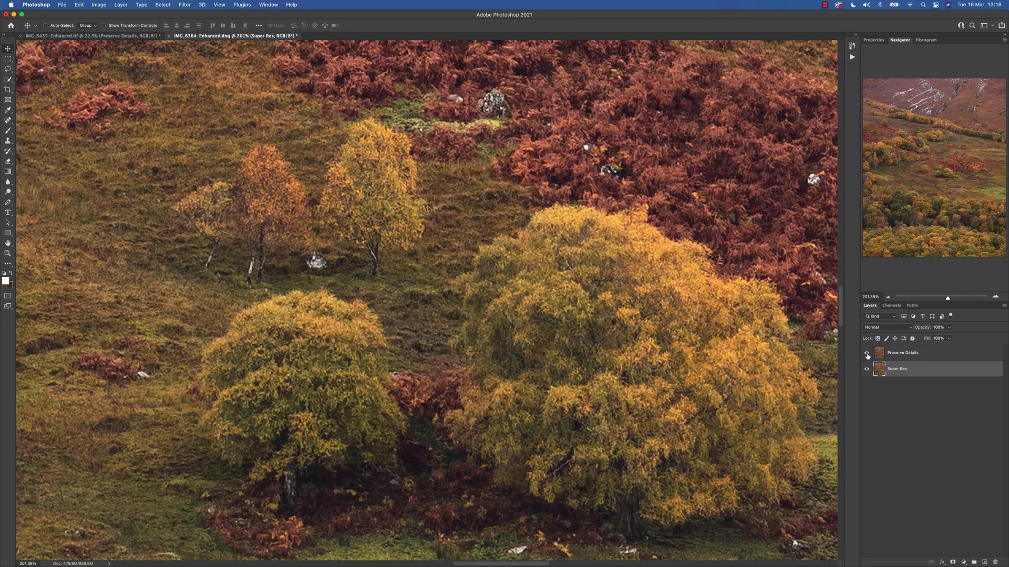
{"action": "left_click", "coordinate": [866, 355]}
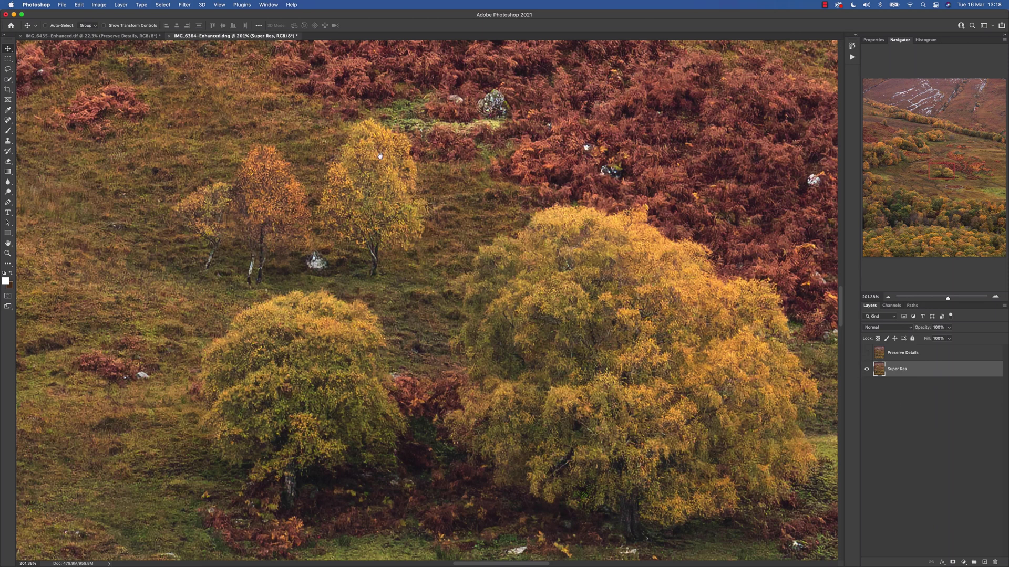
Inspect the Super Res layer across the bracken-covered hillside up to the green bushes, and show the Preserve Details layer for comparison.
{"action": "scroll", "coordinate": [494, 258], "scroll_direction": "left", "scroll_amount": 5}
{"action": "scroll", "coordinate": [494, 258], "scroll_direction": "up", "scroll_amount": 3}
{"action": "scroll", "coordinate": [530, 294], "scroll_direction": "left", "scroll_amount": 4}
{"action": "scroll", "coordinate": [530, 294], "scroll_direction": "up", "scroll_amount": 3}
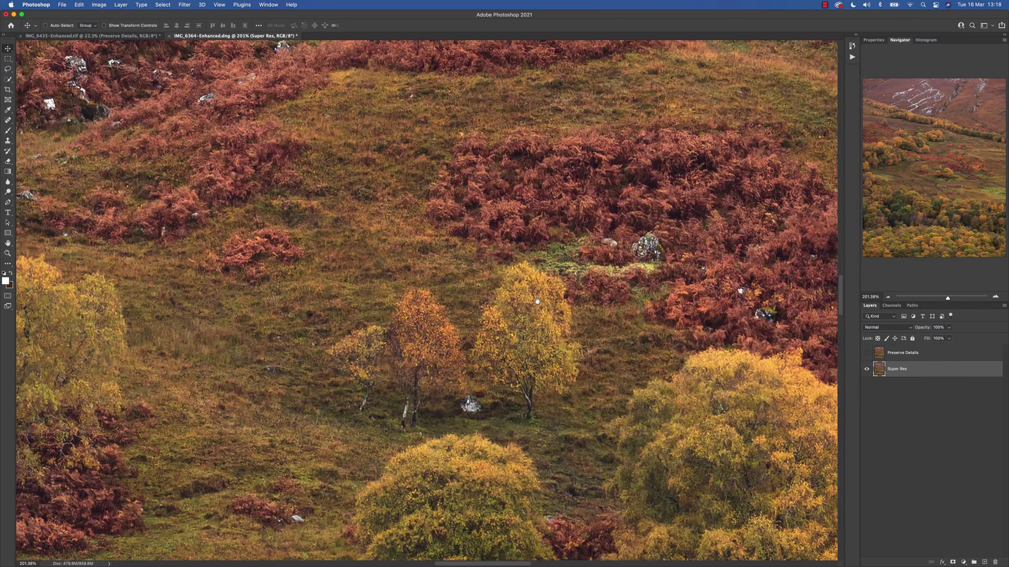
{"action": "scroll", "coordinate": [640, 322], "scroll_direction": "left", "scroll_amount": 5}
{"action": "scroll", "coordinate": [640, 322], "scroll_direction": "up", "scroll_amount": 2}
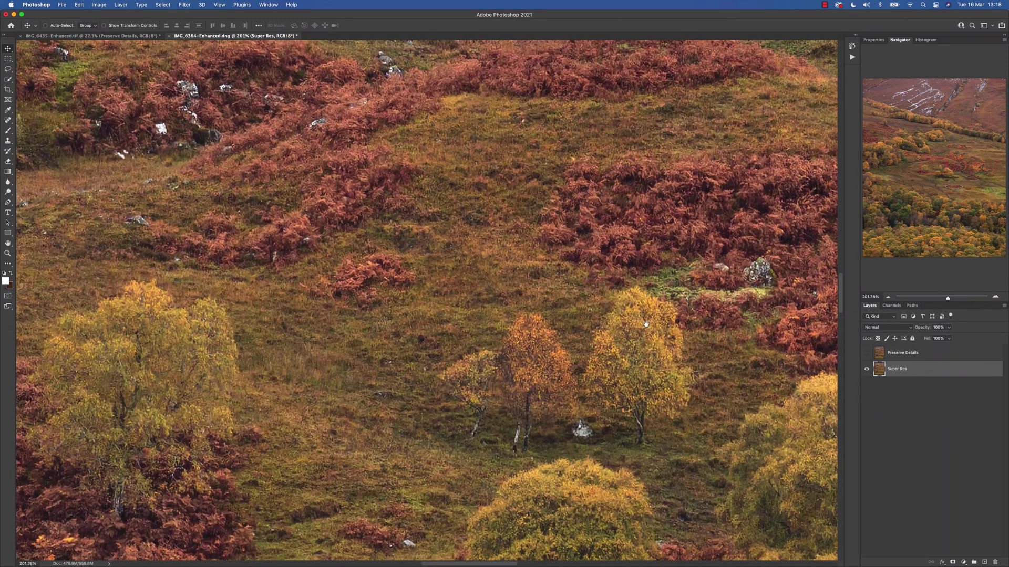
{"action": "left_click_drag", "start_coordinate": [646, 324], "coordinate": [678, 307]}
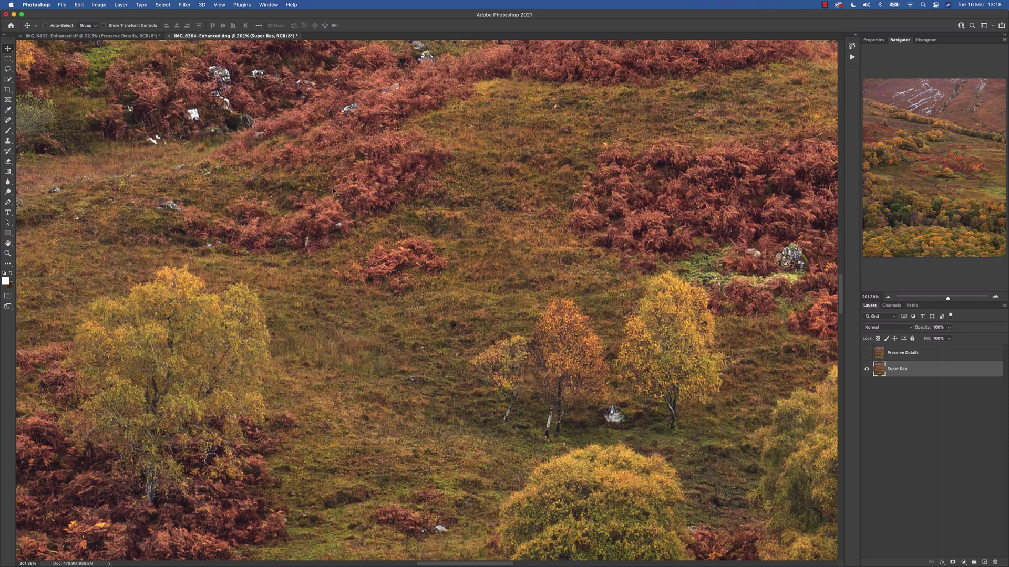
{"action": "left_click_drag", "start_coordinate": [341, 185], "coordinate": [503, 366]}
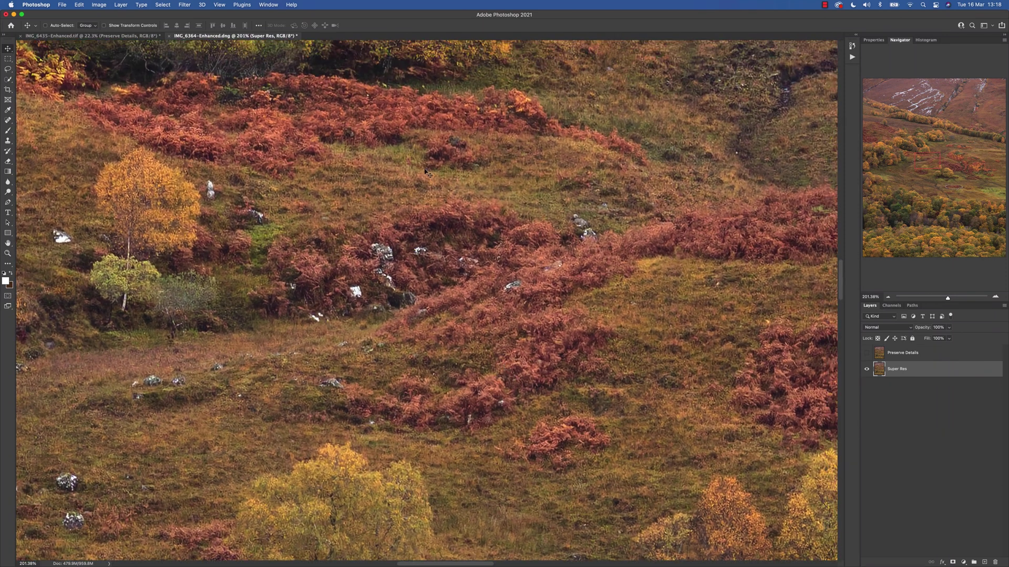
{"action": "left_click_drag", "start_coordinate": [390, 113], "coordinate": [483, 254]}
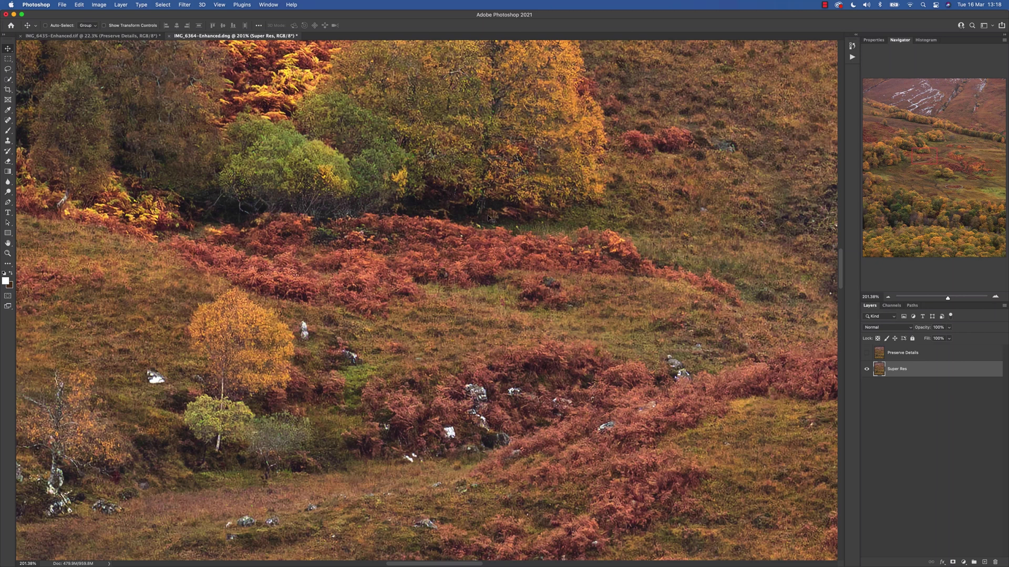
{"action": "left_click", "coordinate": [867, 353]}
Switch to IMG_6435-Enhanced.tif and view the branches and misty background between the trunks at 200%.
{"action": "key", "text": "ctrl+Tab"}
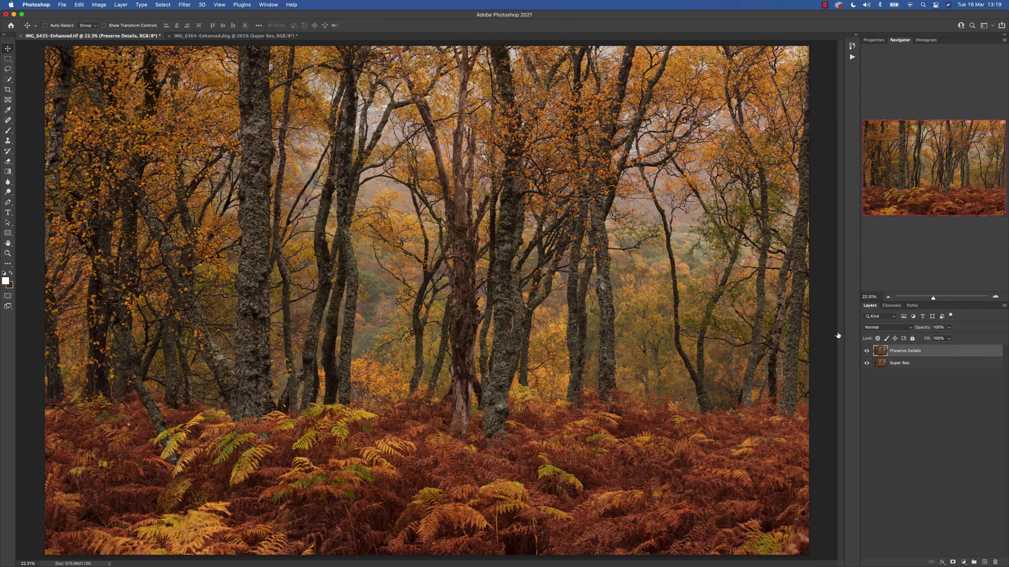
{"action": "left_click", "coordinate": [219, 6]}
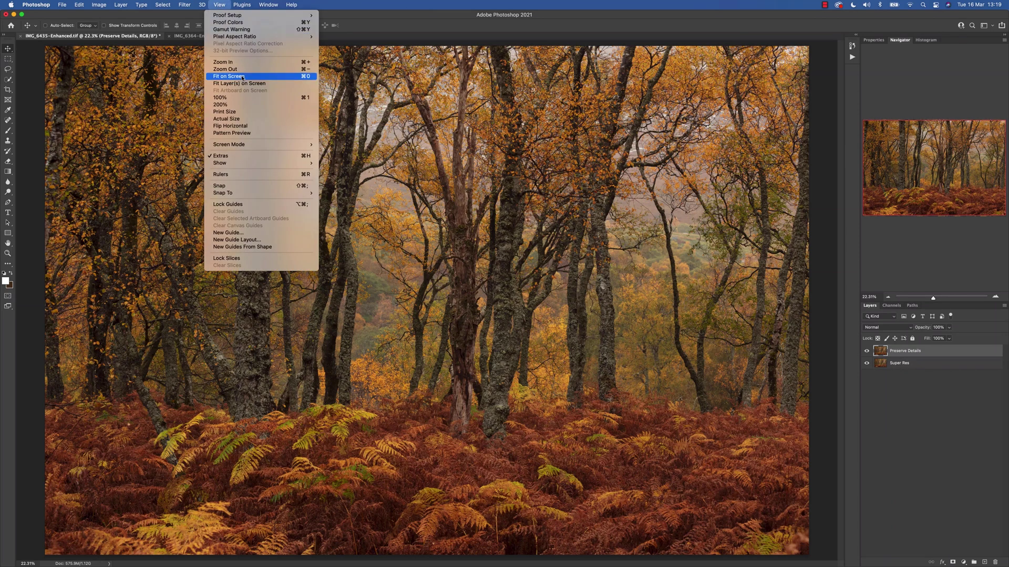
{"action": "left_click", "coordinate": [241, 105]}
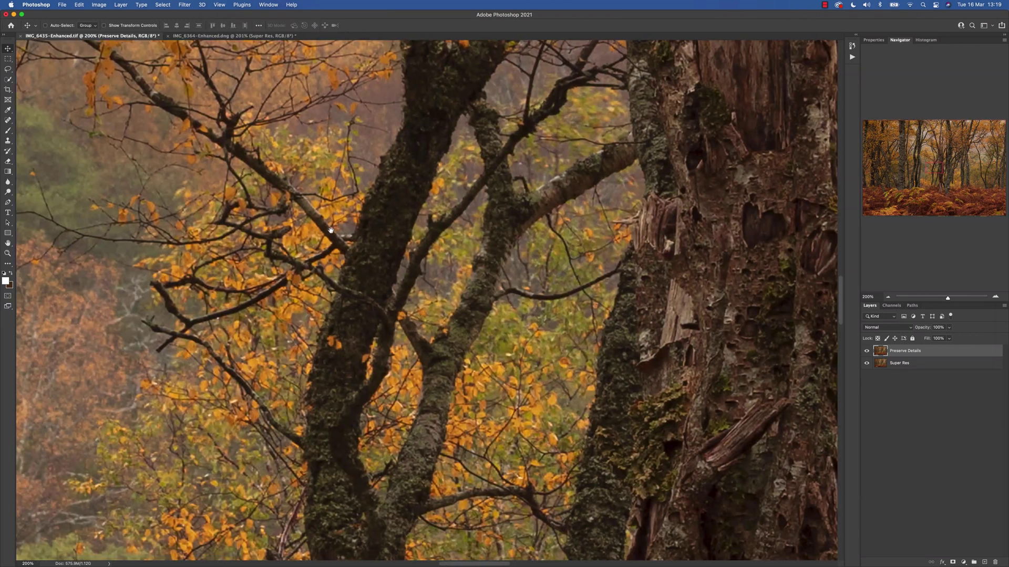
{"action": "left_click_drag", "start_coordinate": [357, 237], "coordinate": [529, 257]}
{"action": "scroll", "coordinate": [546, 256], "scroll_direction": "left", "scroll_amount": 10}
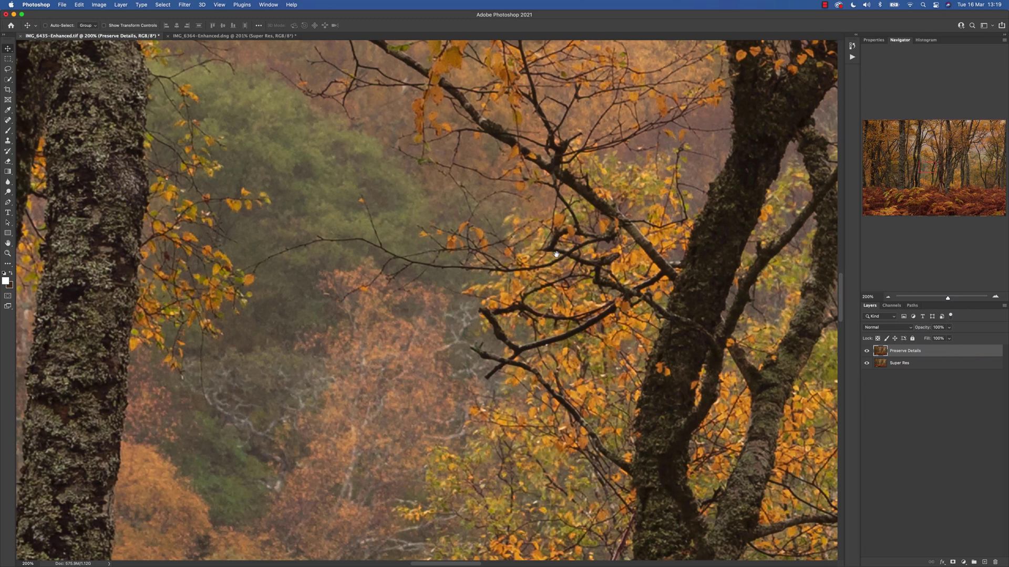
Compare the Preserve Details and Super Res layers on the woodland branches and bark by toggling the upper layer's visibility.
{"action": "left_click", "coordinate": [867, 351]}
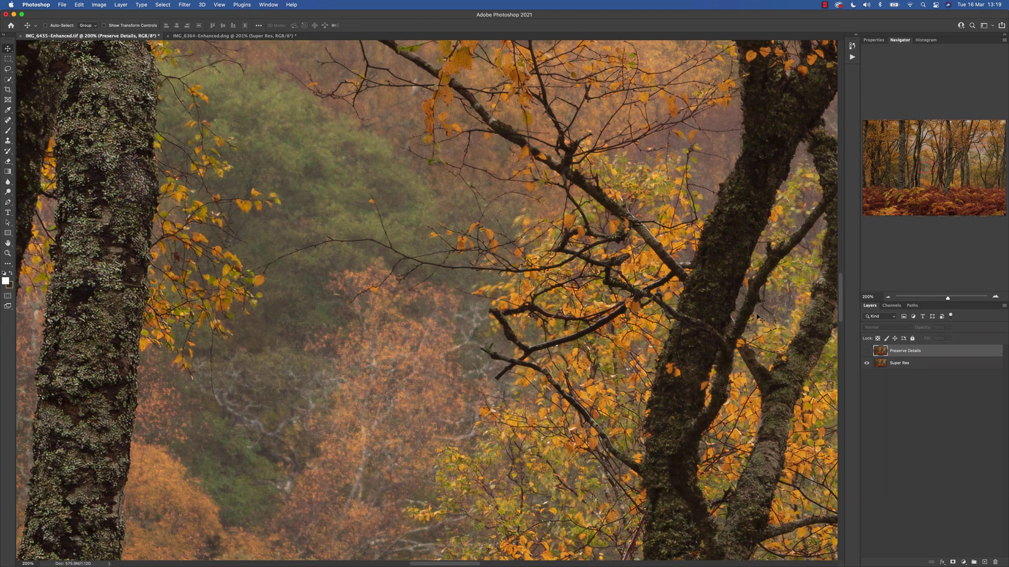
{"action": "left_click", "coordinate": [866, 351]}
{"action": "left_click", "coordinate": [866, 352]}
Compare the two woodland layers again on the orange birch and lower background foliage, leaving only Super Res visible.
{"action": "left_click_drag", "start_coordinate": [439, 379], "coordinate": [488, 276]}
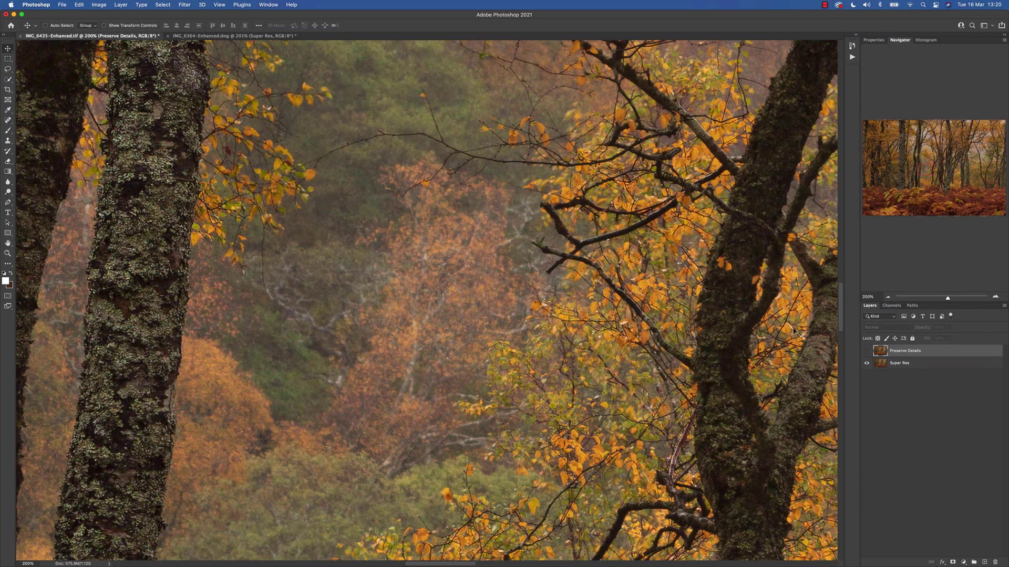
{"action": "left_click", "coordinate": [866, 351]}
{"action": "left_click", "coordinate": [867, 356]}
{"action": "left_click", "coordinate": [867, 351]}
{"action": "left_click", "coordinate": [867, 351]}
{"action": "left_click_drag", "start_coordinate": [462, 199], "coordinate": [480, 302]}
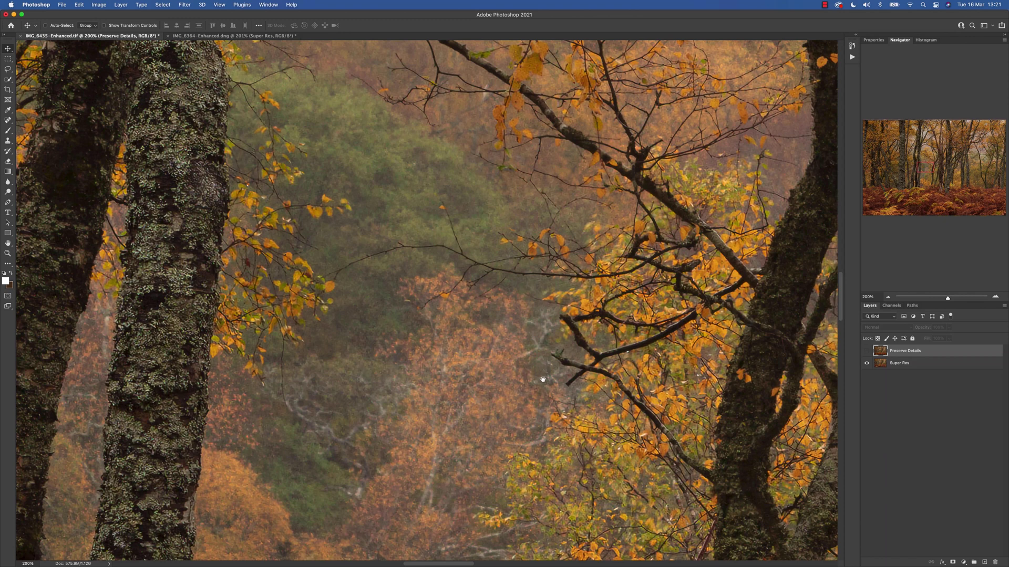
Compare the Preserve Details and Super Res layers on the lichen-covered trunks at 200% by toggling the upper layer's visibility.
{"action": "left_click_drag", "start_coordinate": [503, 405], "coordinate": [575, 433]}
{"action": "left_click_drag", "start_coordinate": [472, 363], "coordinate": [529, 406]}
{"action": "left_click_drag", "start_coordinate": [322, 220], "coordinate": [494, 381]}
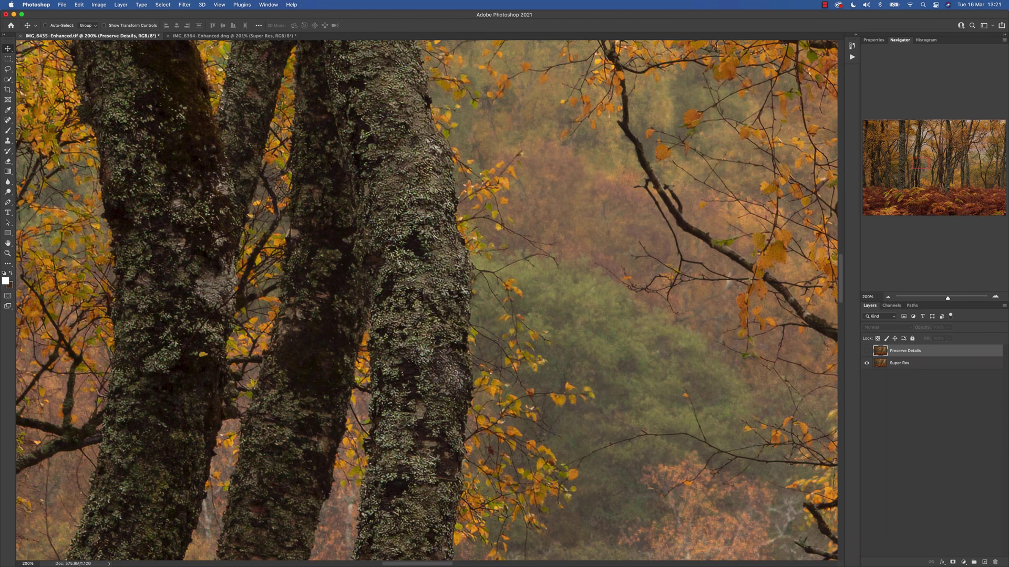
{"action": "left_click", "coordinate": [867, 352]}
{"action": "left_click", "coordinate": [866, 355]}
Magnify the mossy trunks to about 448% and compare the two layers on the bark, leaving Preserve Details visible.
{"action": "left_click_drag", "start_coordinate": [948, 299], "coordinate": [956, 299]}
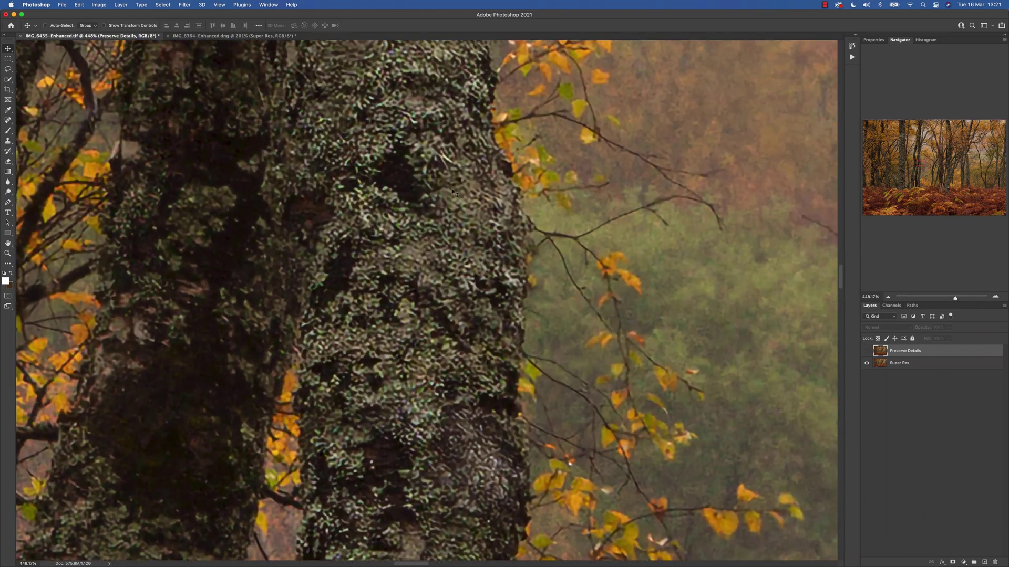
{"action": "left_click_drag", "start_coordinate": [354, 231], "coordinate": [571, 318]}
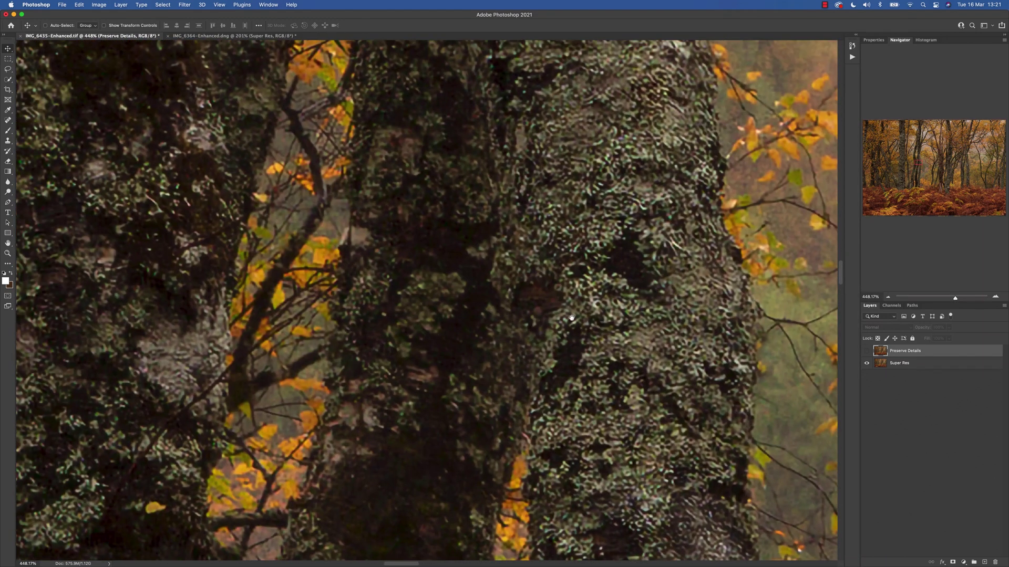
{"action": "left_click_drag", "start_coordinate": [361, 297], "coordinate": [373, 323]}
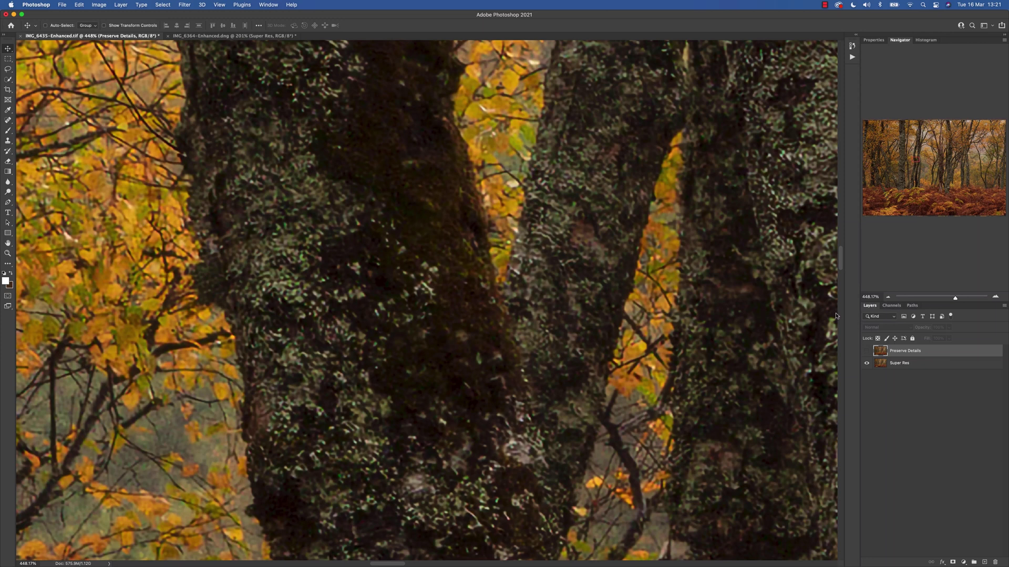
{"action": "left_click", "coordinate": [867, 351]}
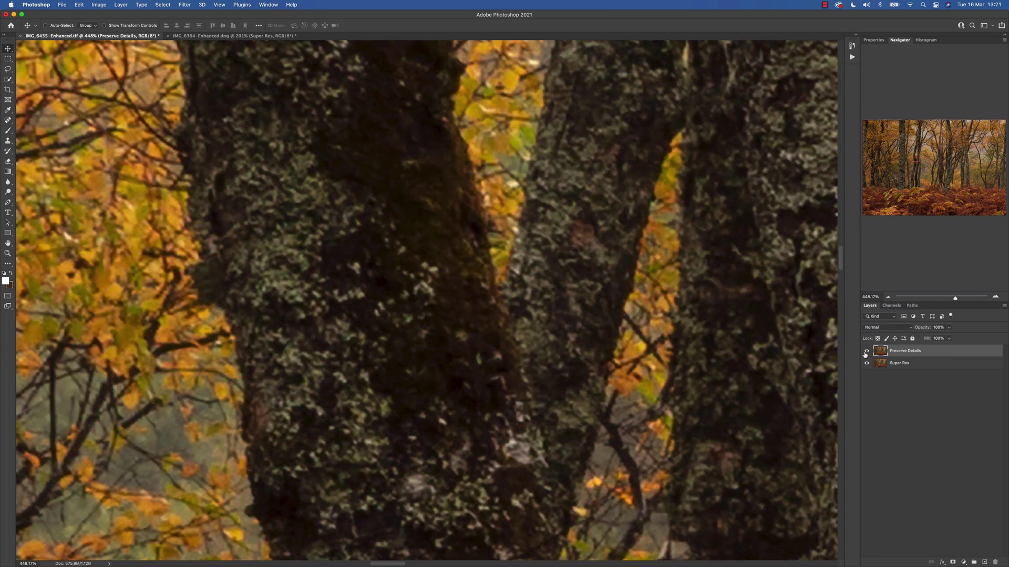
{"action": "left_click", "coordinate": [865, 354]}
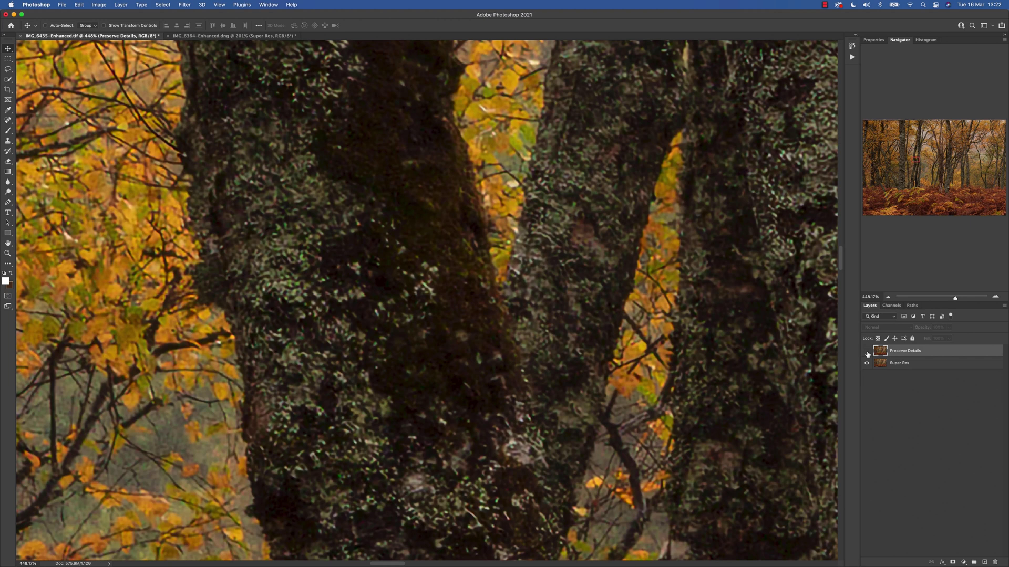
{"action": "left_click", "coordinate": [867, 352]}
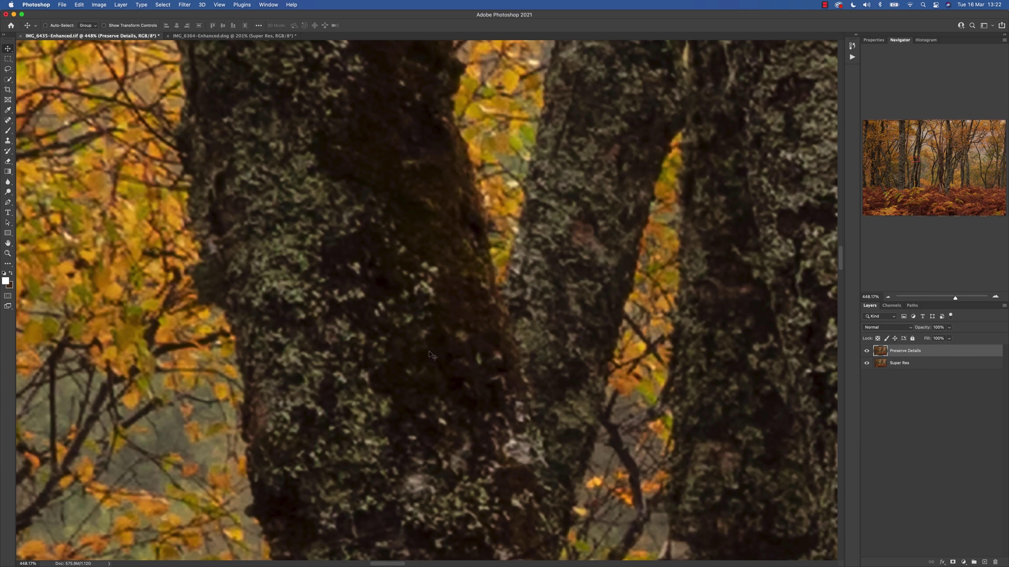
Move the Super Res layer above Preserve Details and set its blend mode to Luminosity.
{"action": "left_click_drag", "start_coordinate": [882, 366], "coordinate": [879, 351]}
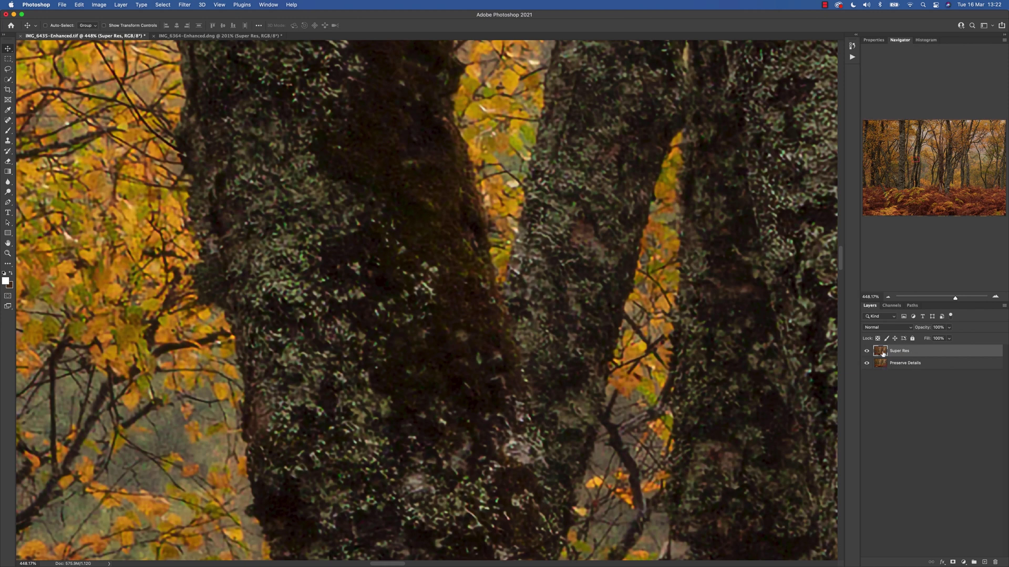
{"action": "left_click", "coordinate": [911, 331]}
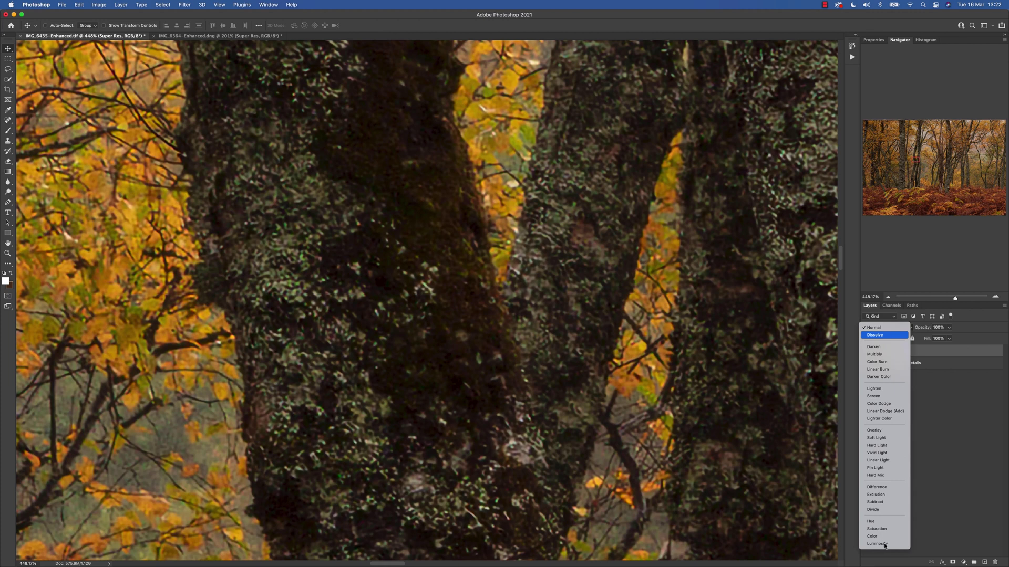
{"action": "left_click", "coordinate": [885, 544]}
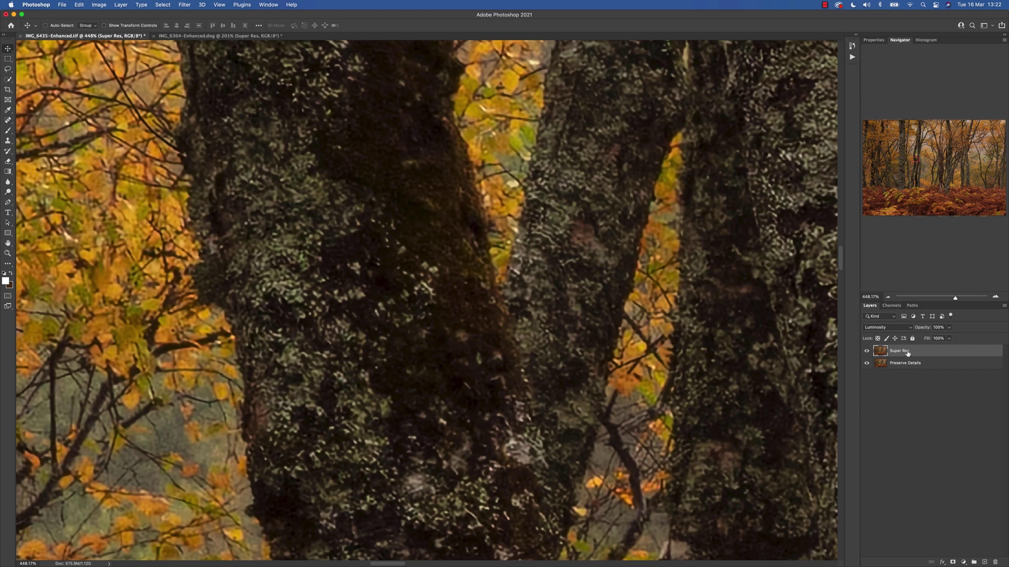
Compare the bark with and without the Luminosity-blended Super Res layer, then view the whole woodland photo with both layers visible.
{"action": "left_click", "coordinate": [867, 352]}
{"action": "left_click", "coordinate": [867, 352]}
{"action": "left_click", "coordinate": [867, 351]}
{"action": "left_click", "coordinate": [867, 351]}
{"action": "mouse_move", "coordinate": [952, 299]}
{"action": "left_mouse_down"}
{"action": "mouse_move", "coordinate": [918, 301]}
{"action": "mouse_move", "coordinate": [934, 298]}
{"action": "left_mouse_up"}
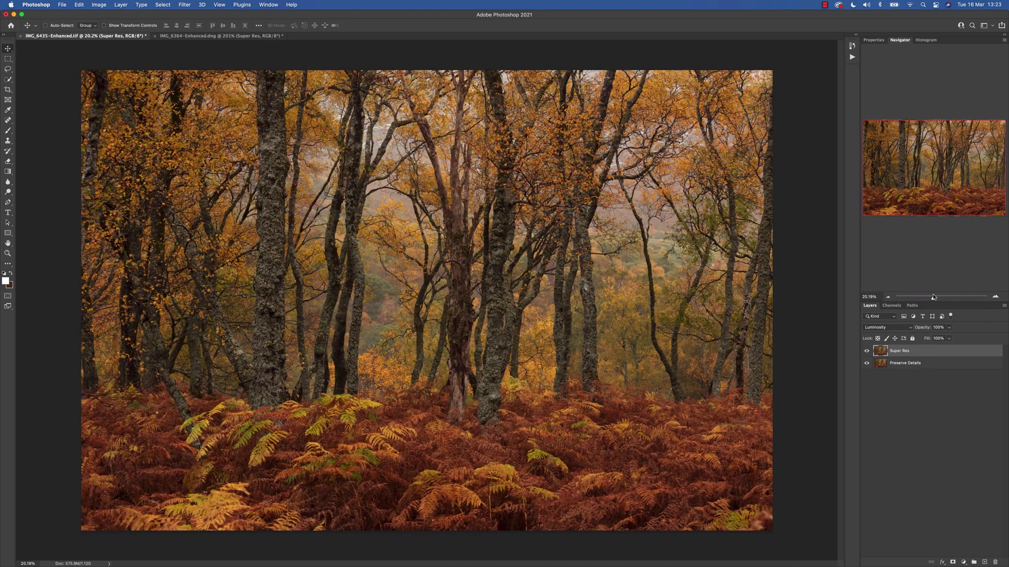